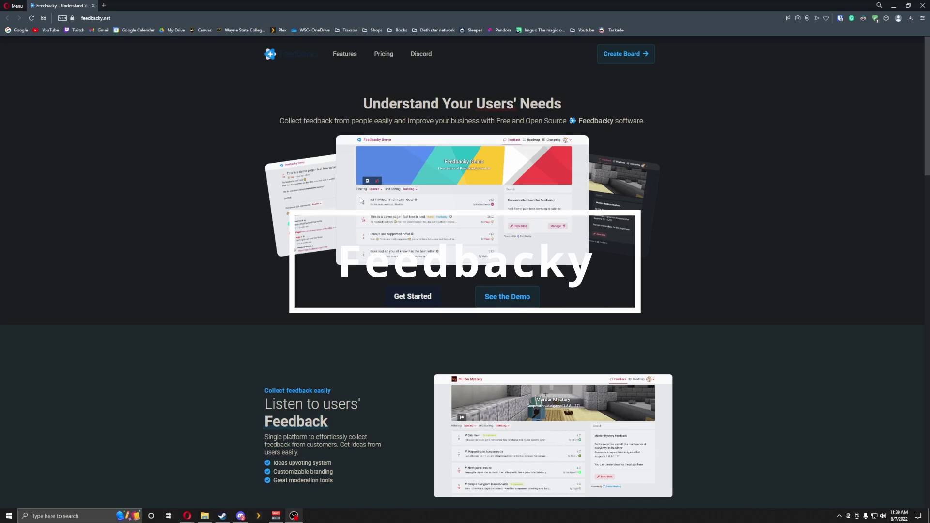
Scroll through the feedbacky.net landing page and bring the browser window back into focus.
{"action": "scroll", "coordinate": [357, 202], "scroll_direction": "down", "scroll_amount": 3}
{"action": "scroll", "coordinate": [348, 215], "scroll_direction": "up", "scroll_amount": 3}
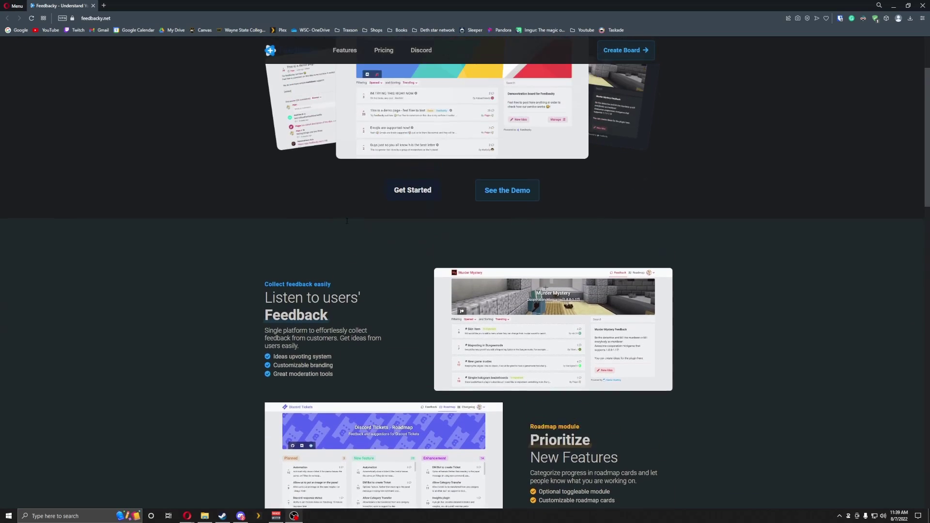
{"action": "scroll", "coordinate": [341, 225], "scroll_direction": "down", "scroll_amount": 5}
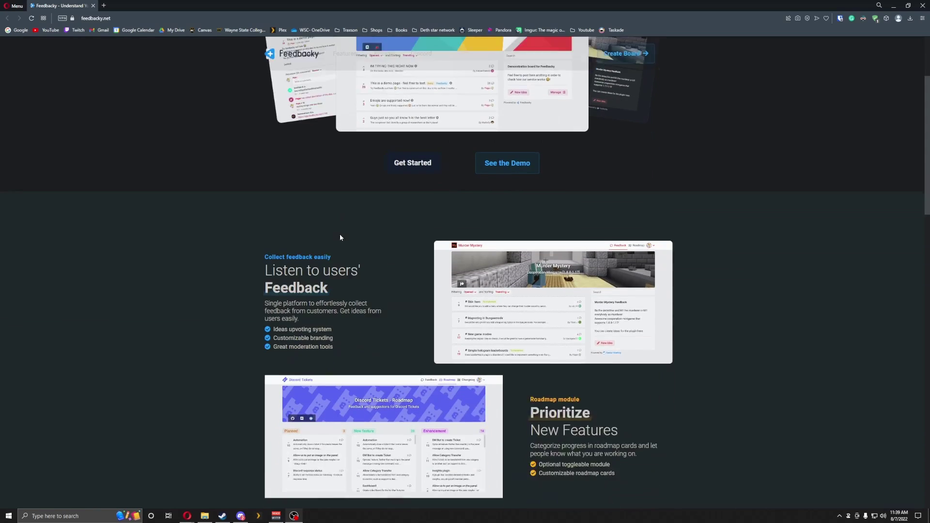
{"action": "scroll", "coordinate": [344, 235], "scroll_direction": "down", "scroll_amount": 7}
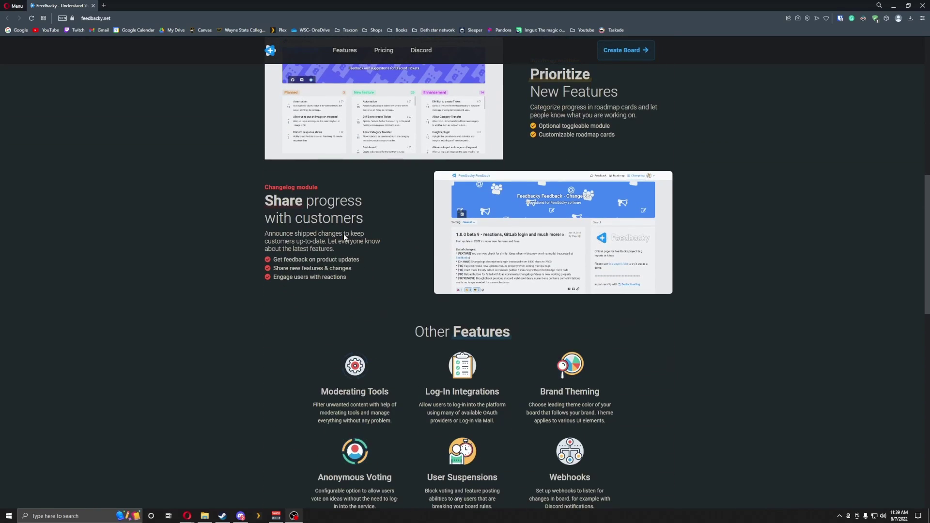
{"action": "scroll", "coordinate": [354, 249], "scroll_direction": "up", "scroll_amount": 2}
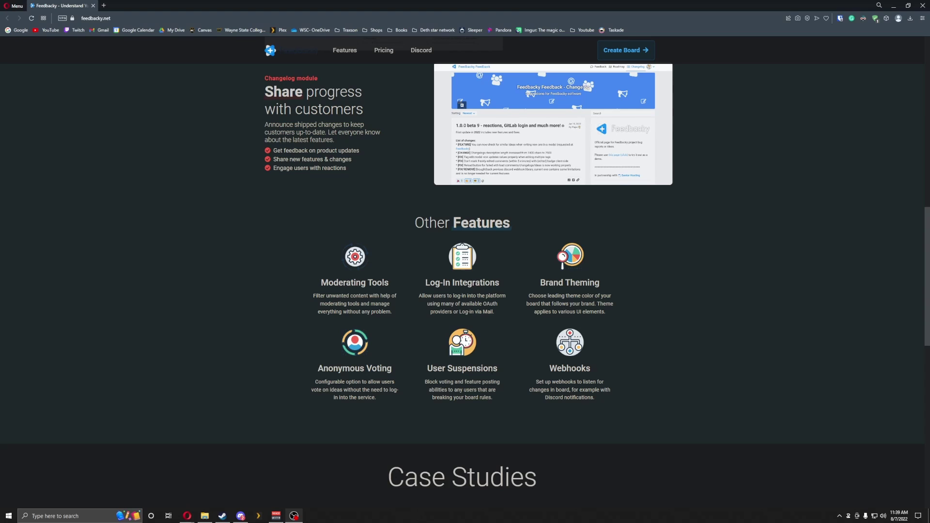
{"action": "scroll", "coordinate": [579, 379], "scroll_direction": "up", "scroll_amount": 4}
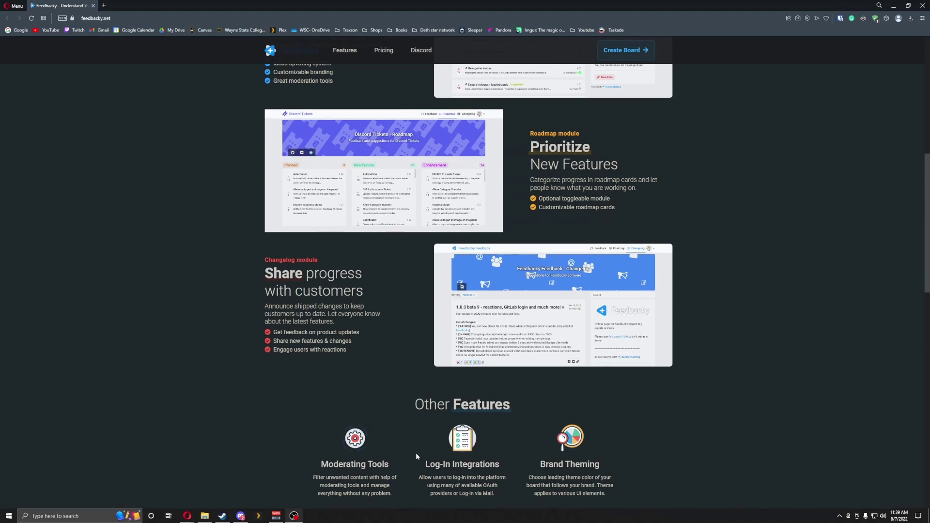
{"action": "scroll", "coordinate": [400, 379], "scroll_direction": "up", "scroll_amount": 3}
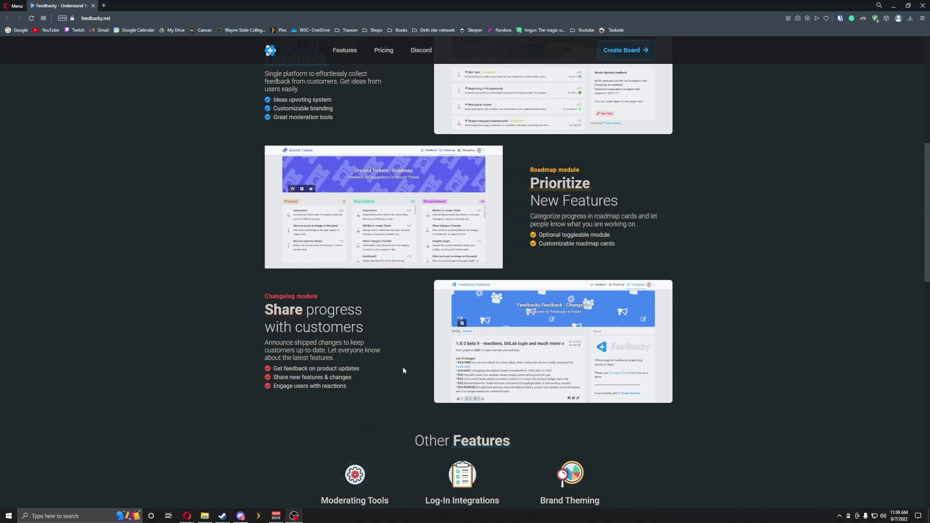
{"action": "scroll", "coordinate": [400, 374], "scroll_direction": "up", "scroll_amount": 2}
{"action": "left_click", "coordinate": [475, 251]}
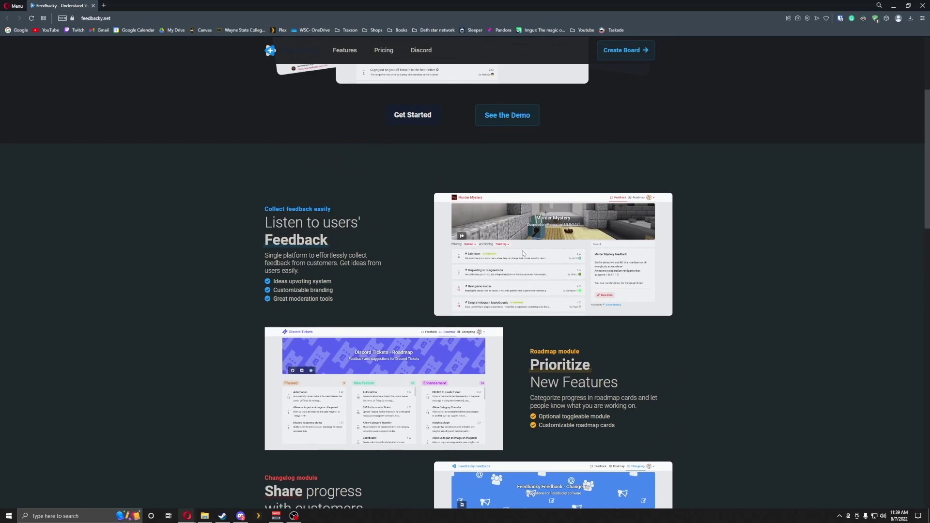
Scroll down to pricing, highlight the Self Hosted heading, then scroll back to the top.
{"action": "scroll", "coordinate": [511, 293], "scroll_direction": "down", "scroll_amount": 5}
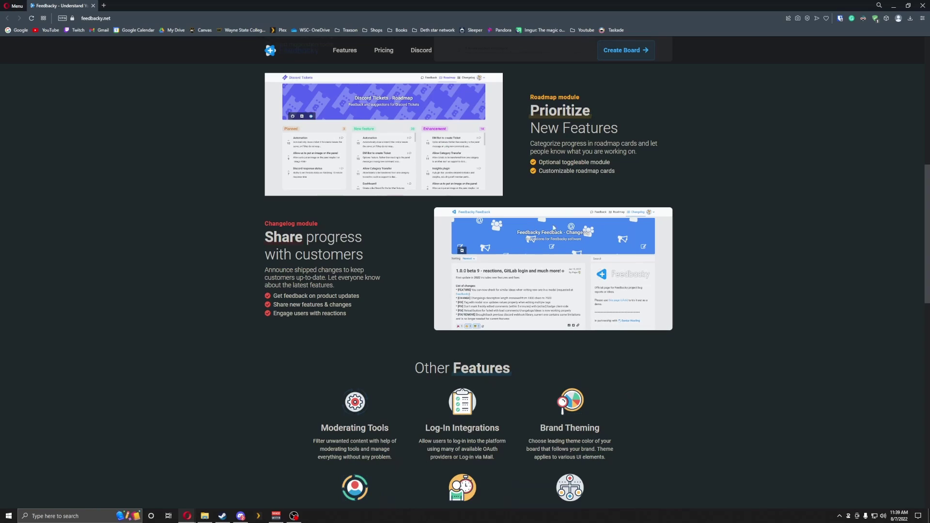
{"action": "scroll", "coordinate": [460, 244], "scroll_direction": "down", "scroll_amount": 10}
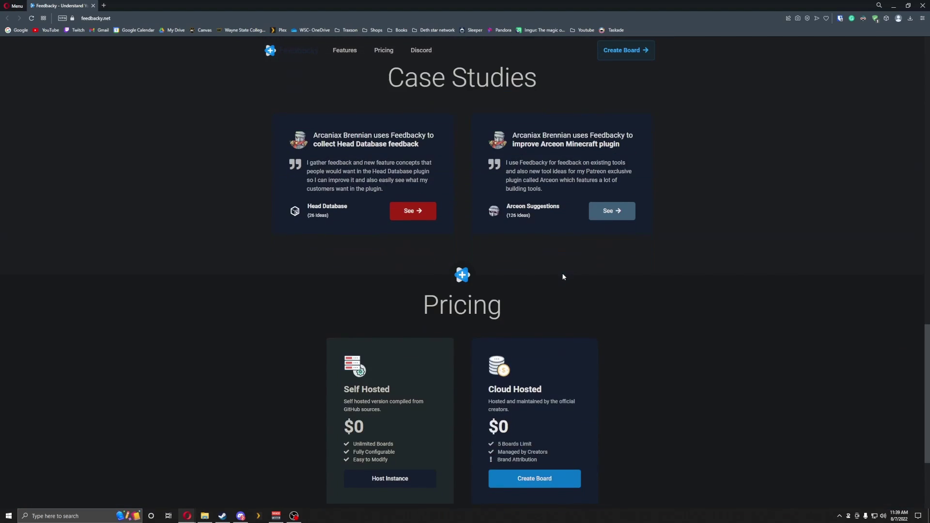
{"action": "scroll", "coordinate": [557, 272], "scroll_direction": "down", "scroll_amount": 3}
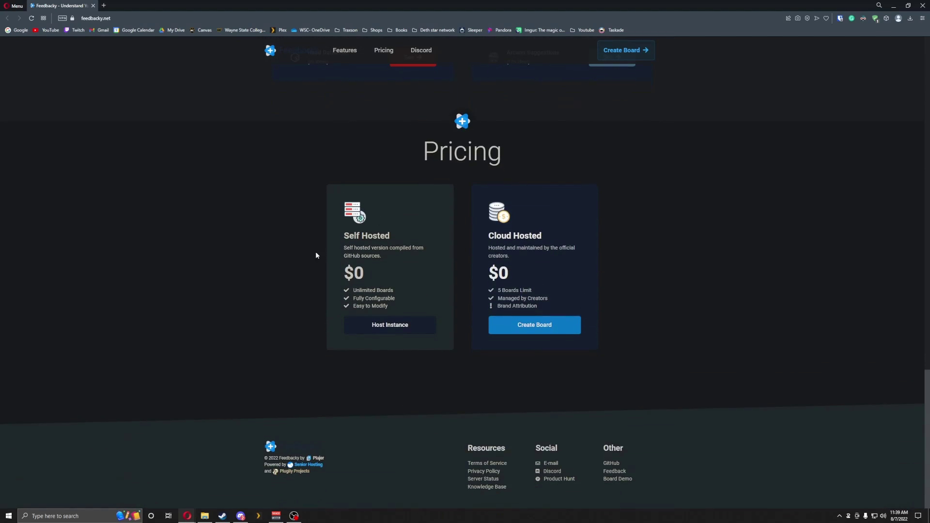
{"action": "left_click_drag", "start_coordinate": [342, 234], "coordinate": [393, 237]}
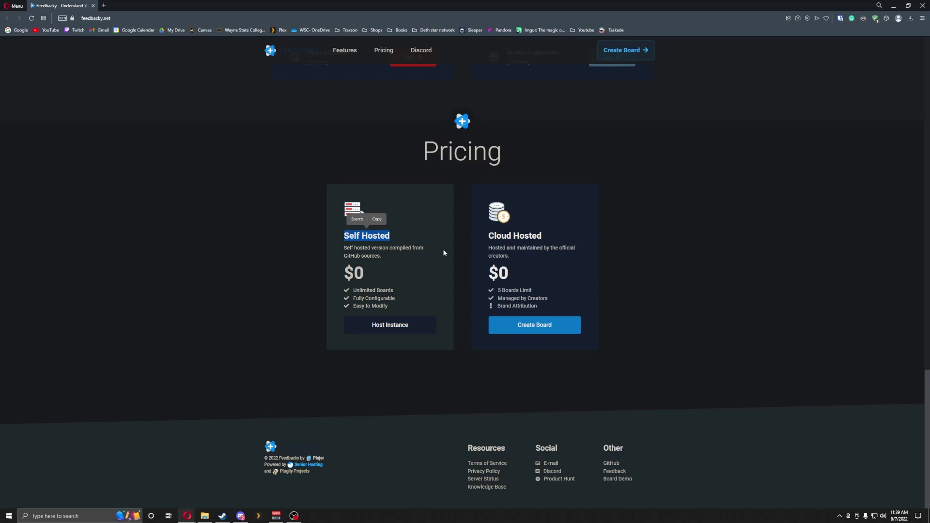
{"action": "left_click", "coordinate": [434, 170]}
{"action": "left_click_drag", "start_coordinate": [496, 232], "coordinate": [561, 249]}
{"action": "scroll", "coordinate": [559, 264], "scroll_direction": "up", "scroll_amount": 9}
{"action": "scroll", "coordinate": [541, 301], "scroll_direction": "up", "scroll_amount": 12}
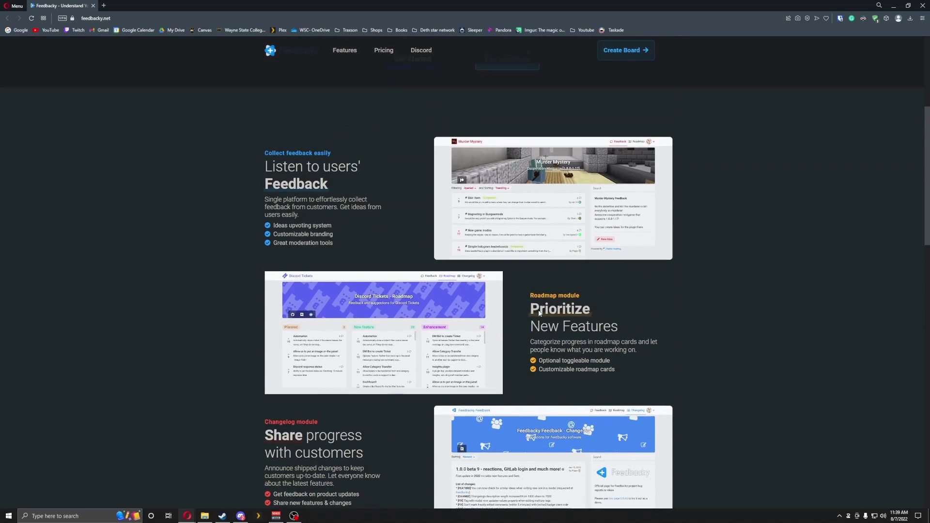
{"action": "scroll", "coordinate": [539, 312], "scroll_direction": "up", "scroll_amount": 4}
Open the live demo board, read the pinned demo idea, and return to the ideas list.
{"action": "left_click", "coordinate": [516, 251]}
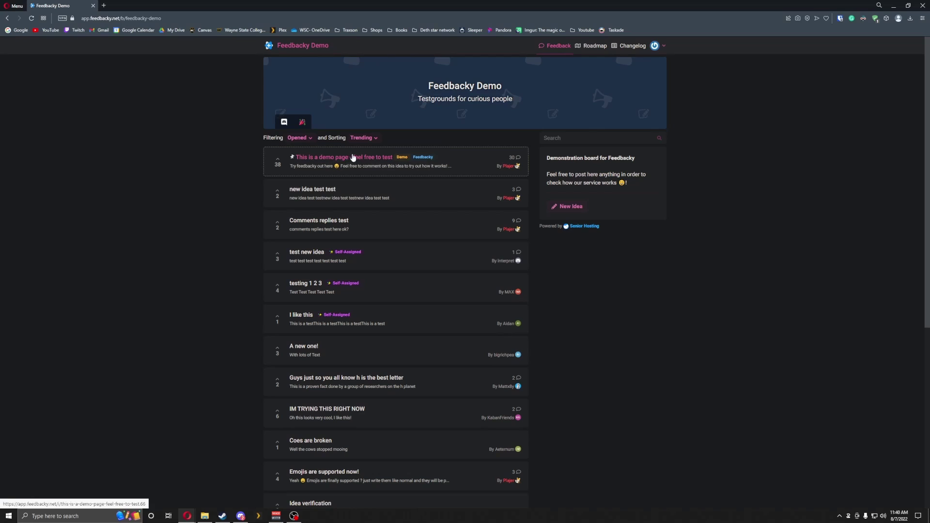
{"action": "left_click", "coordinate": [332, 154]}
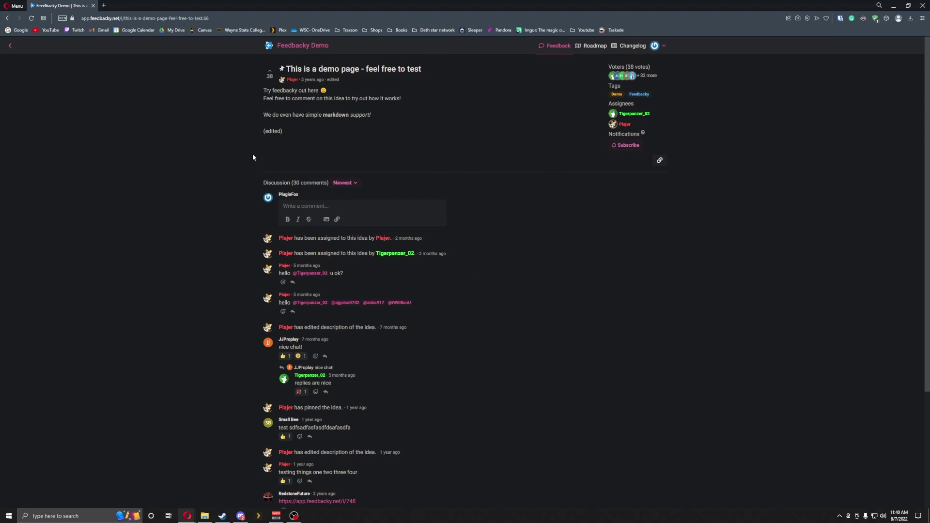
{"action": "scroll", "coordinate": [252, 158], "scroll_direction": "down", "scroll_amount": 20}
{"action": "scroll", "coordinate": [329, 170], "scroll_direction": "up", "scroll_amount": 20}
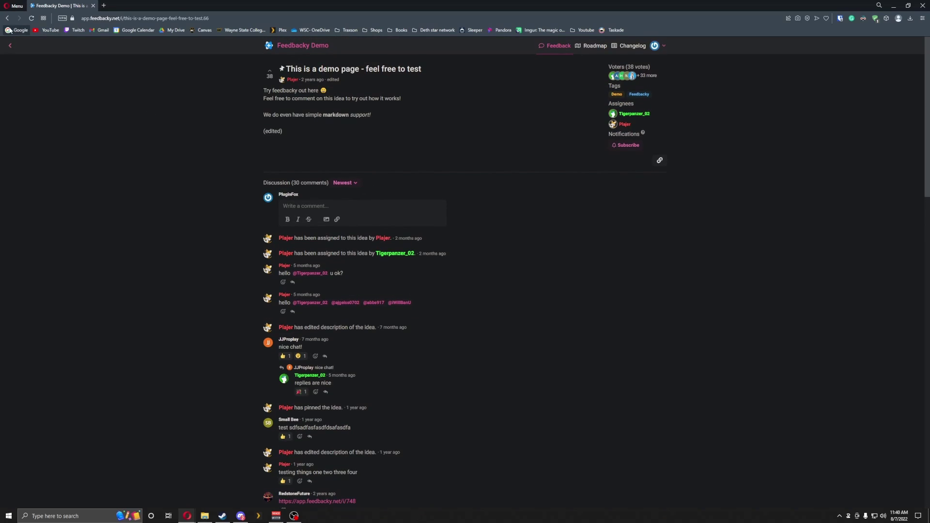
{"action": "left_click", "coordinate": [10, 46]}
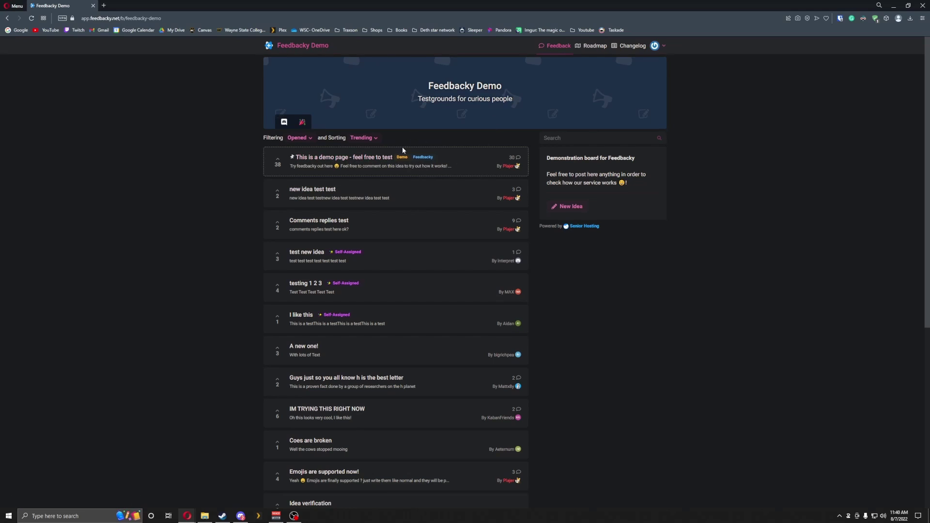
{"action": "scroll", "coordinate": [339, 165], "scroll_direction": "down", "scroll_amount": 1}
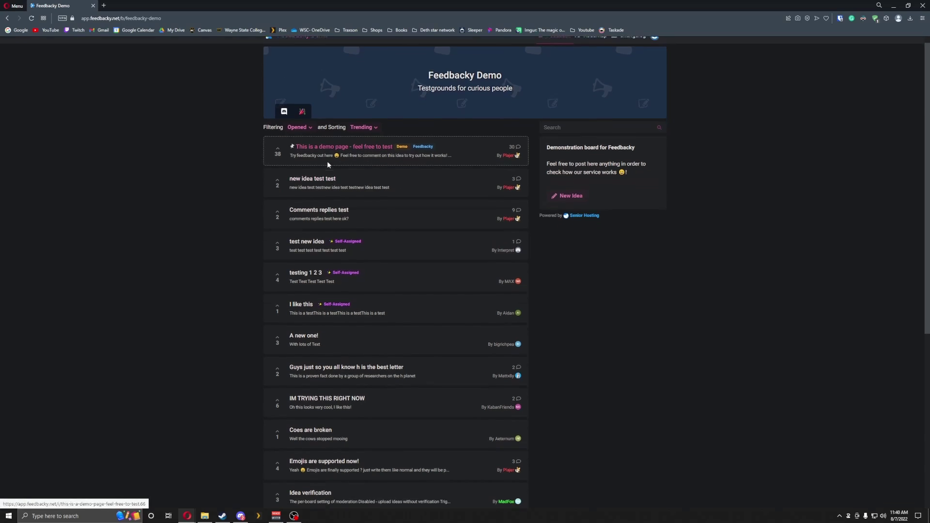
{"action": "scroll", "coordinate": [373, 162], "scroll_direction": "down", "scroll_amount": 6}
{"action": "scroll", "coordinate": [391, 172], "scroll_direction": "up", "scroll_amount": 6}
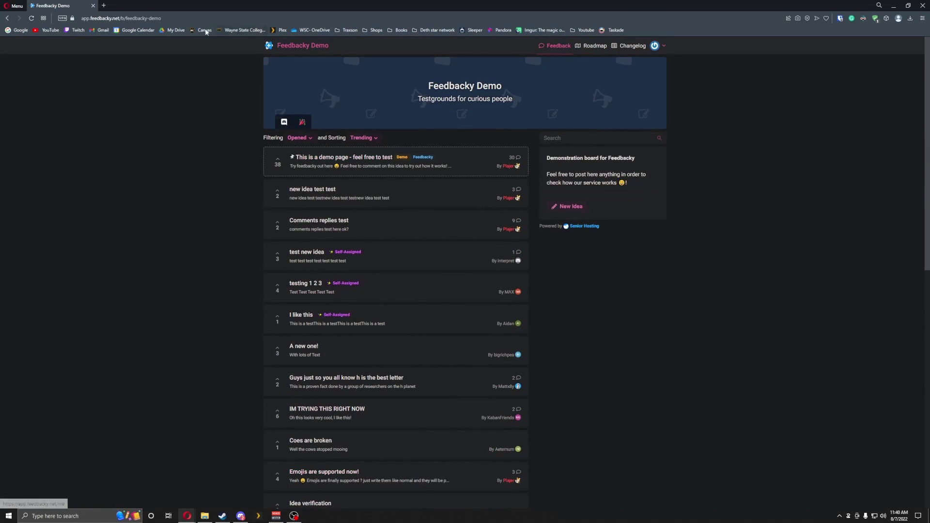
Check the demo Roadmap and Changelog pages, then step back five pages to the landing page.
{"action": "left_click", "coordinate": [607, 47]}
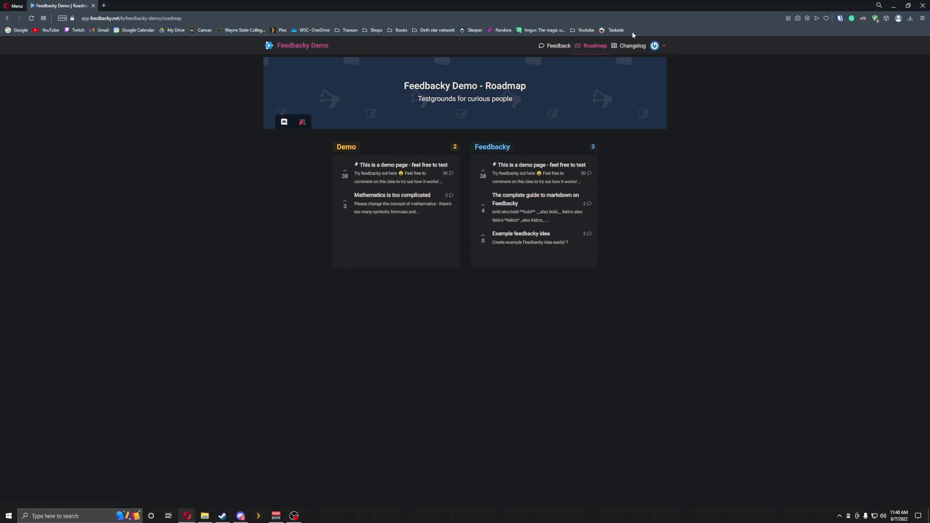
{"action": "left_click", "coordinate": [625, 45]}
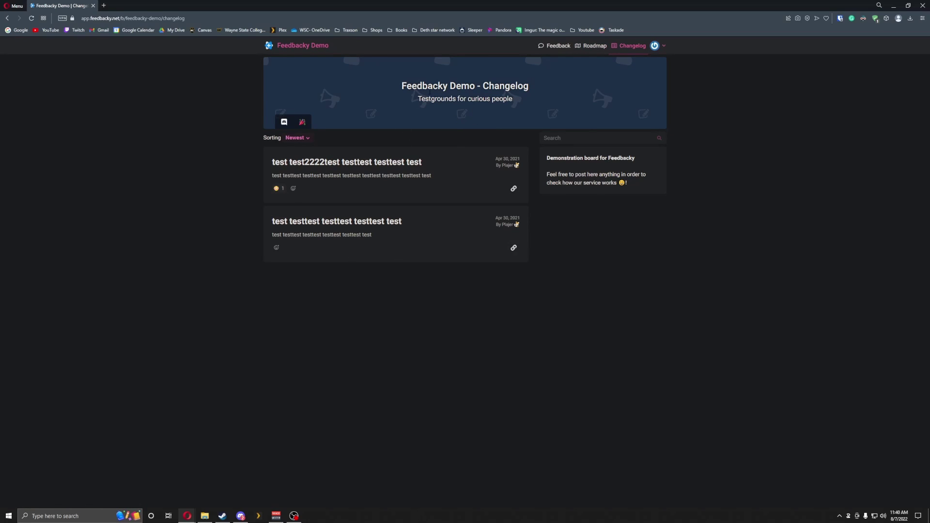
{"action": "left_click", "coordinate": [7, 19]}
{"action": "left_click", "coordinate": [8, 20]}
{"action": "left_click", "coordinate": [8, 19]}
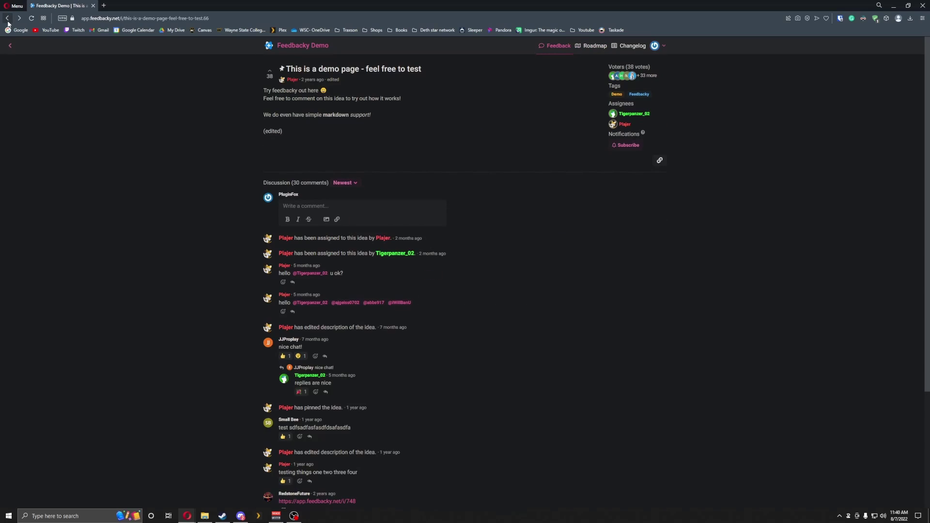
{"action": "left_click", "coordinate": [7, 20]}
{"action": "left_click", "coordinate": [8, 19]}
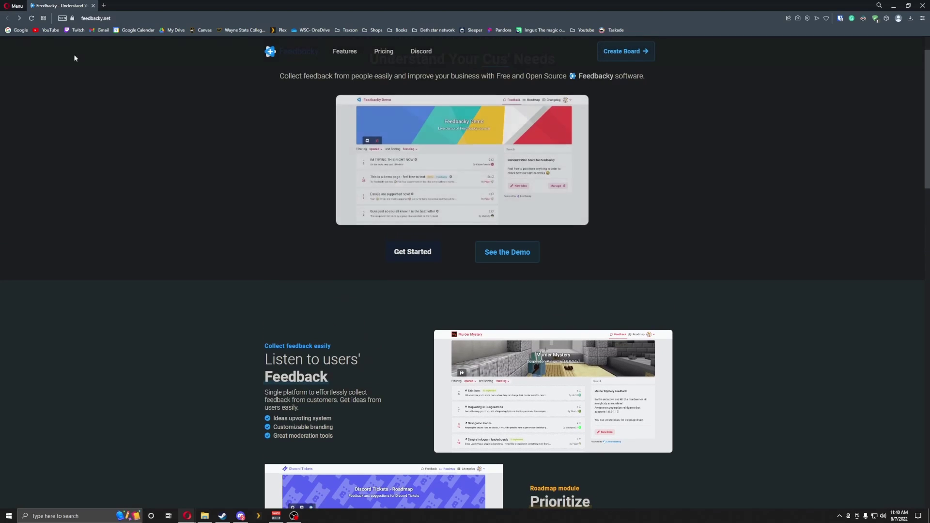
Name the new board PluginFox with discriminator Minecraft Plugins and advance to branding.
{"action": "left_click", "coordinate": [422, 260]}
{"action": "key", "text": "alt+Tab"}
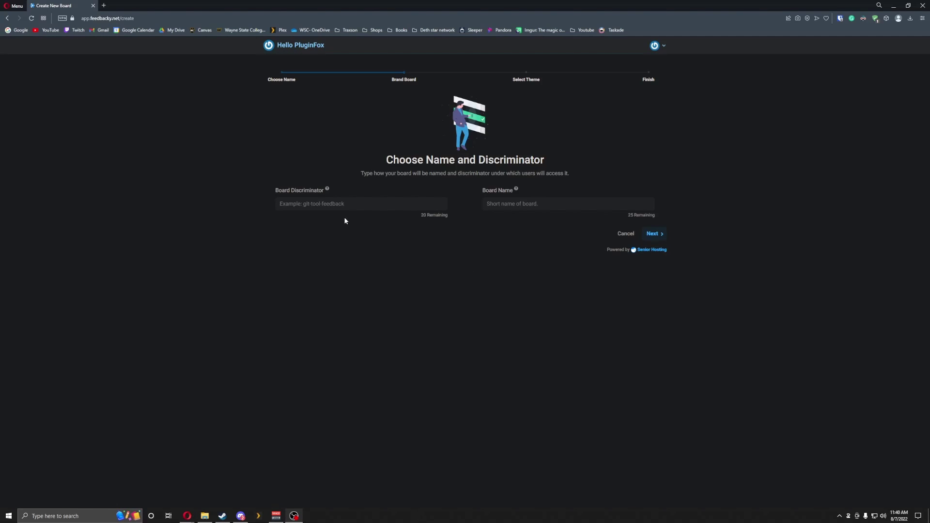
{"action": "left_click", "coordinate": [560, 207]}
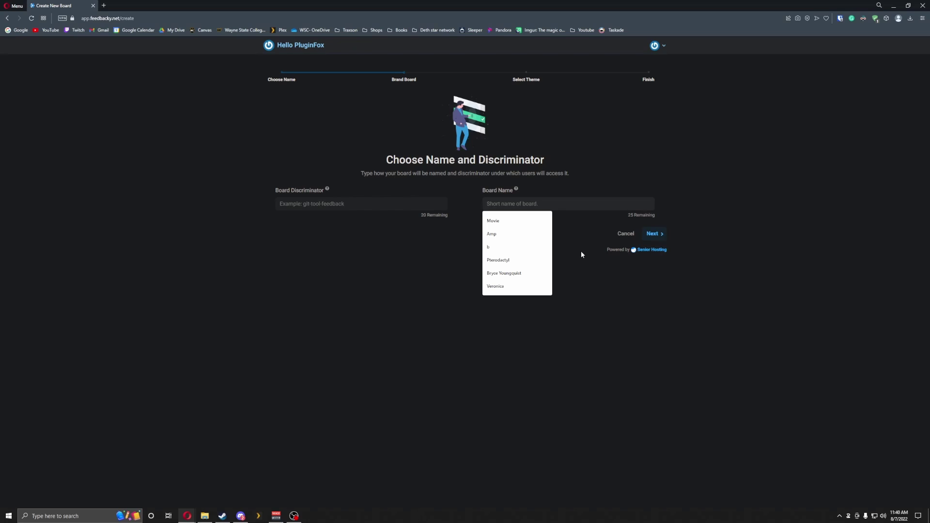
{"action": "type", "text": "PluginFox"}
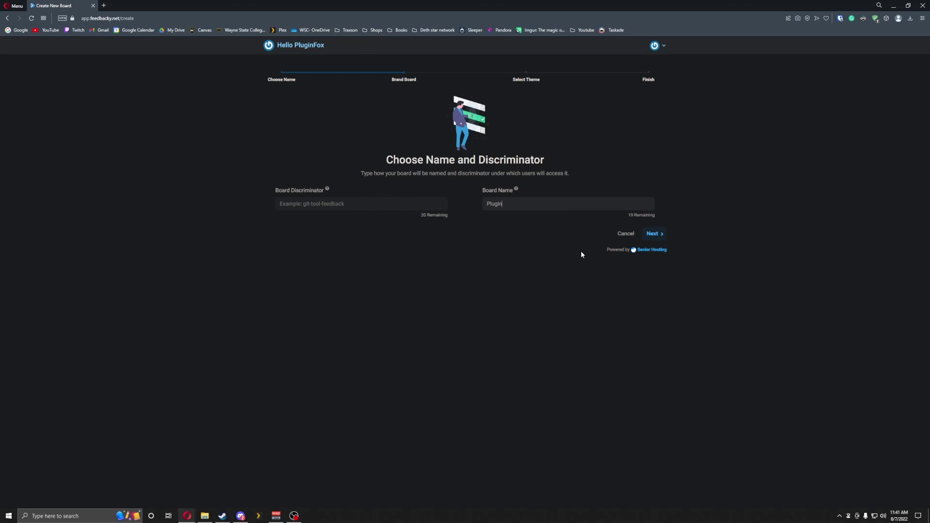
{"action": "left_click", "coordinate": [347, 208]}
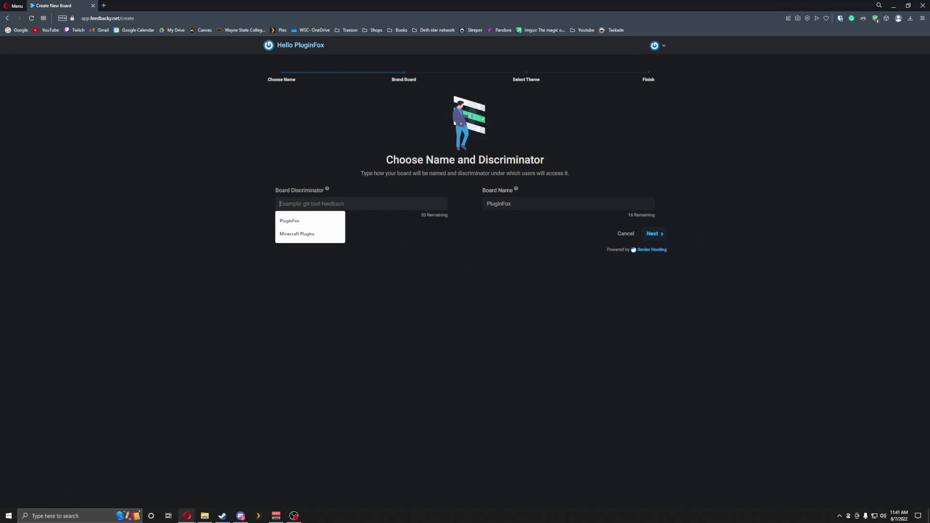
{"action": "left_click", "coordinate": [317, 233]}
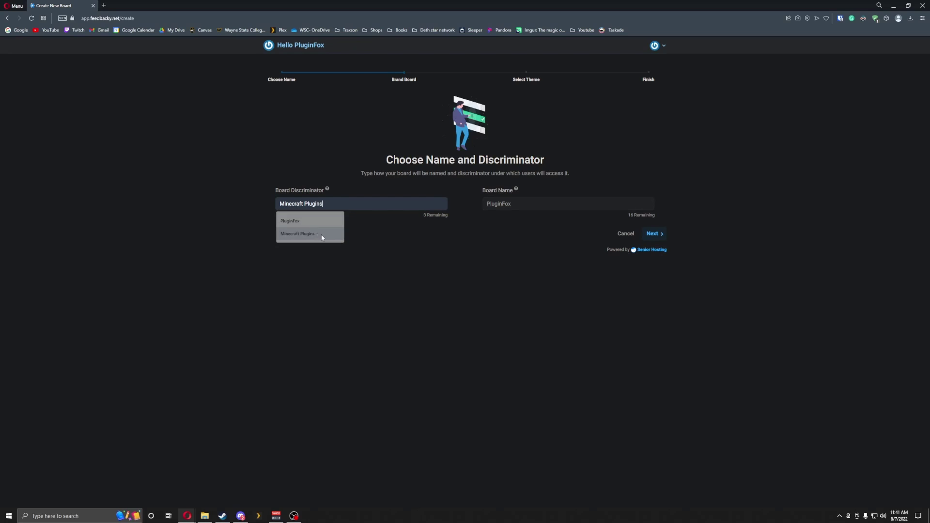
{"action": "left_click", "coordinate": [654, 234]}
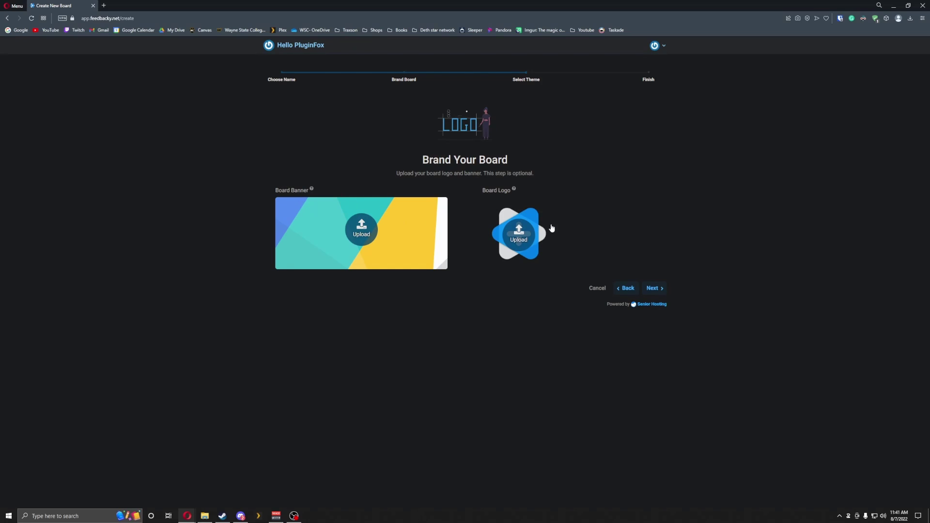
Cancel the banner upload, leaving banner and logo empty, and continue to theme selection.
{"action": "left_click", "coordinate": [372, 231]}
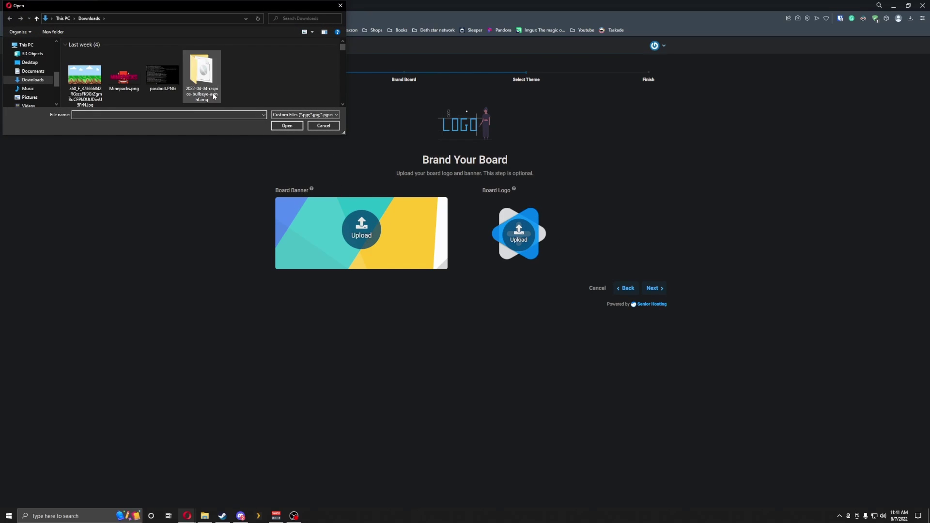
{"action": "scroll", "coordinate": [213, 96], "scroll_direction": "down", "scroll_amount": 2}
{"action": "left_click", "coordinate": [324, 125]}
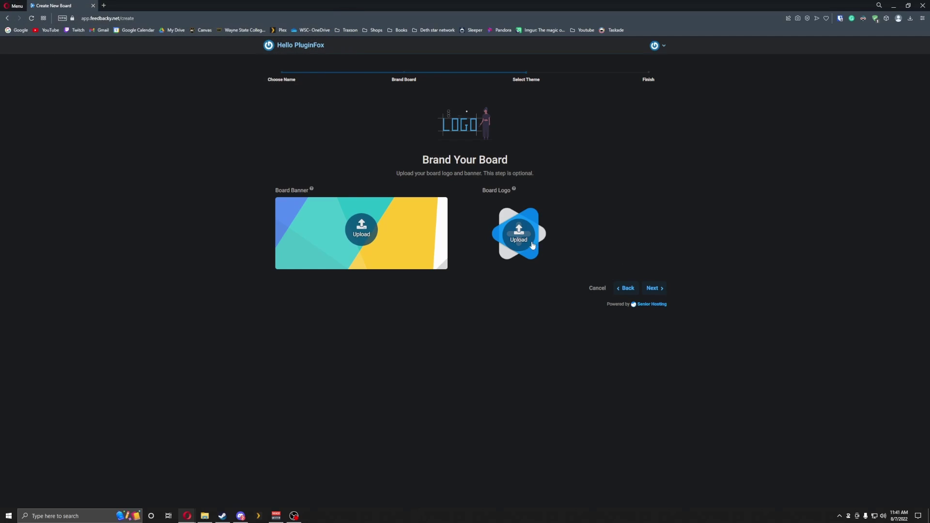
{"action": "left_click", "coordinate": [652, 287]}
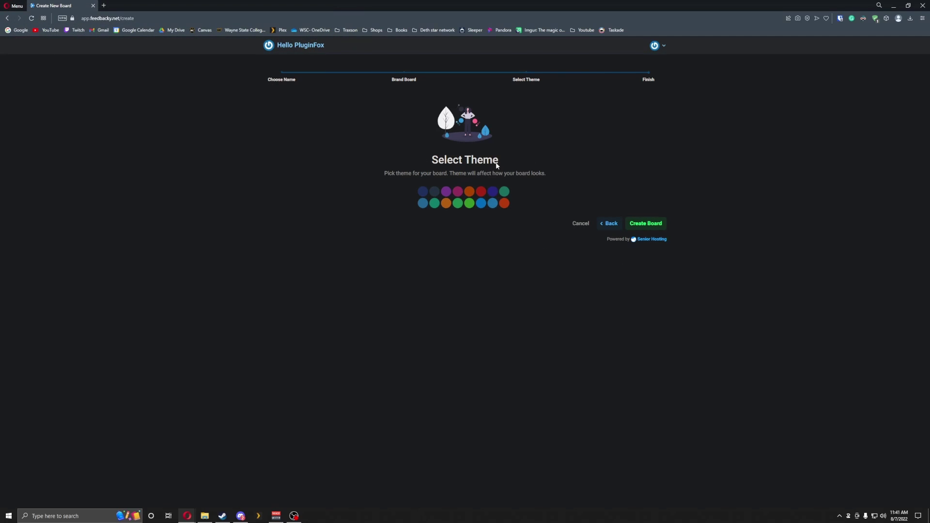
Choose the lower-row orange theme colour and attempt to create the board.
{"action": "left_click", "coordinate": [492, 192]}
{"action": "left_click", "coordinate": [470, 192]}
{"action": "left_click", "coordinate": [443, 205]}
{"action": "left_click", "coordinate": [648, 224]}
Change the discriminator to MinecraftPlugins, without the space, and create the PluginFox board.
{"action": "left_click", "coordinate": [609, 223]}
{"action": "left_click", "coordinate": [613, 287]}
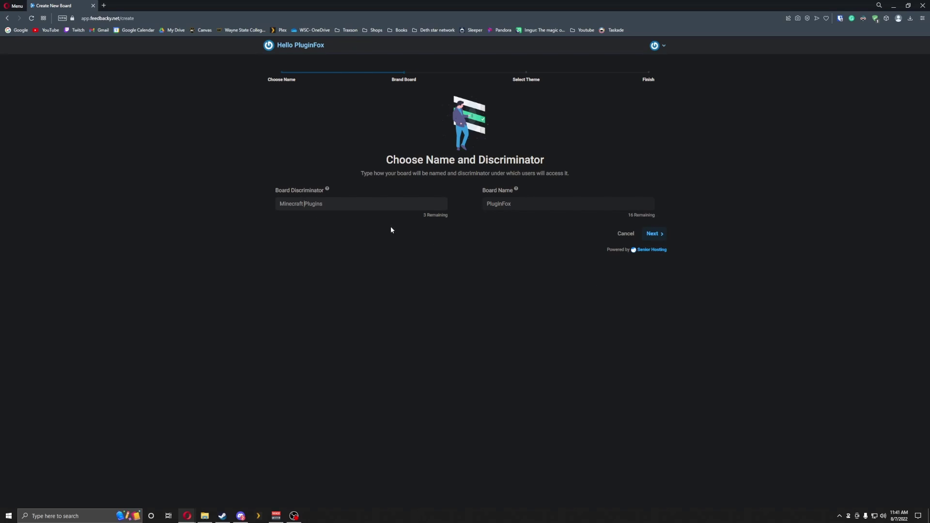
{"action": "key", "text": "BackSpace"}
{"action": "left_click", "coordinate": [653, 234]}
{"action": "left_click", "coordinate": [652, 288]}
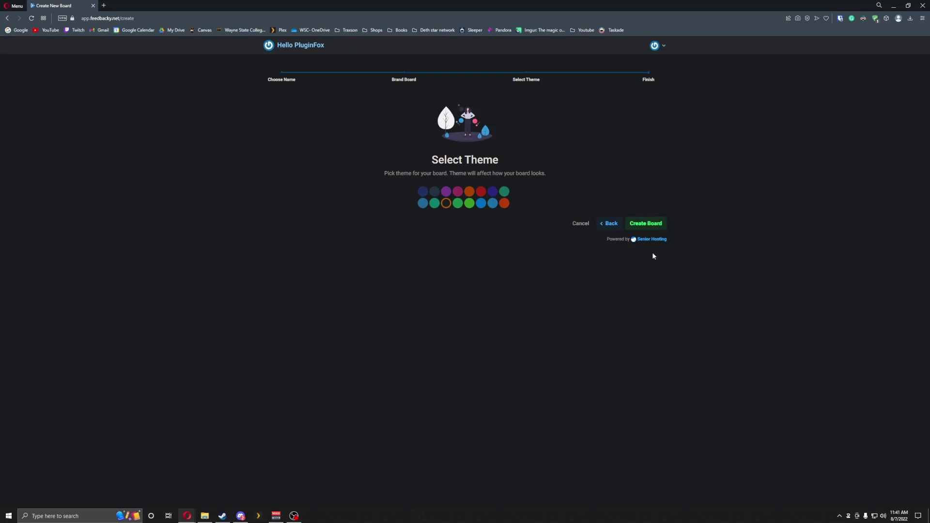
{"action": "left_click", "coordinate": [649, 223]}
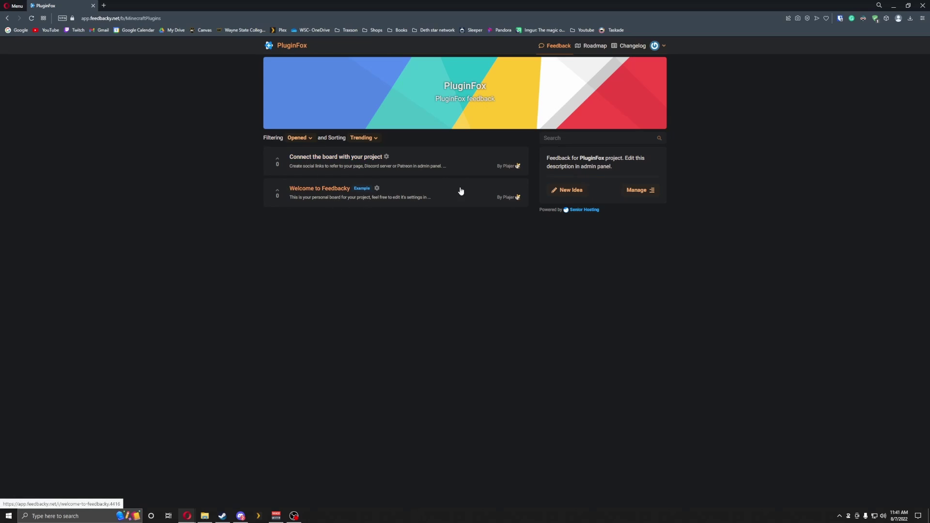
Browse the User Settings, Appearance and Mail Notifications account pages.
{"action": "left_click", "coordinate": [665, 47]}
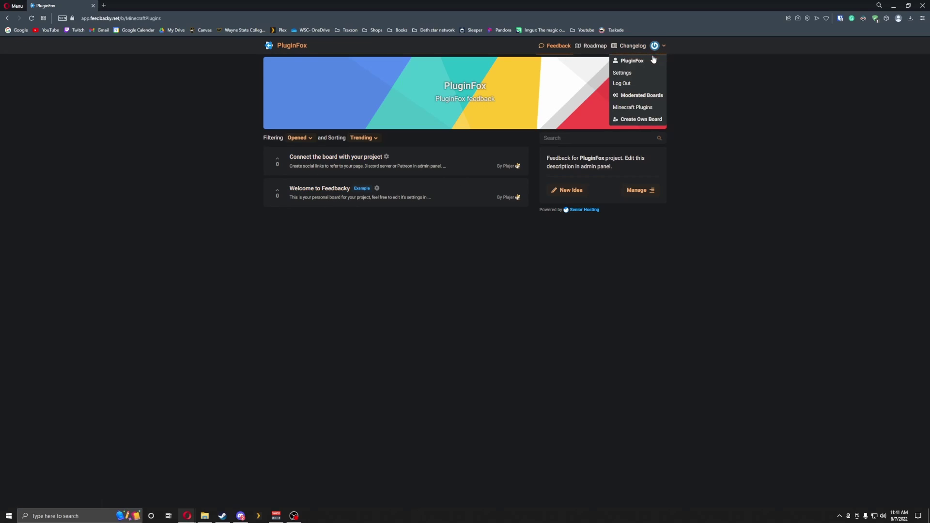
{"action": "left_click", "coordinate": [635, 73]}
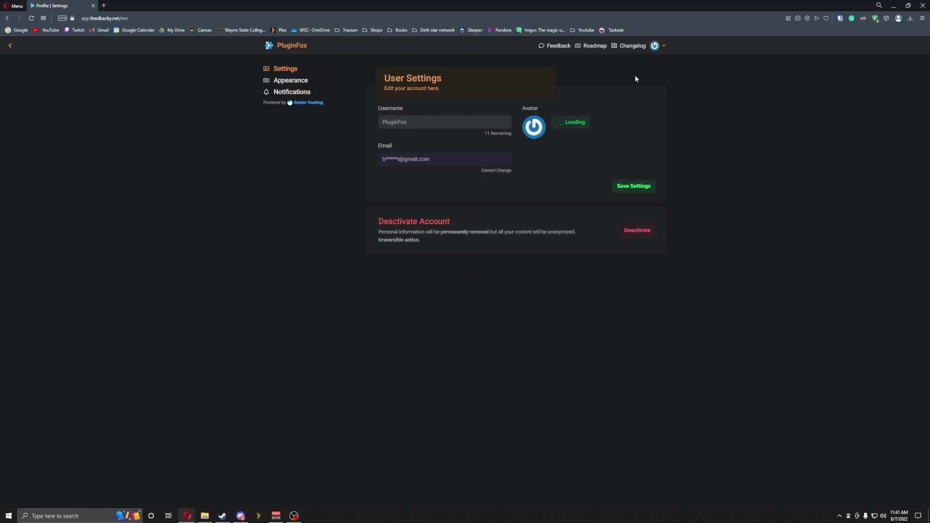
{"action": "left_click", "coordinate": [285, 81]}
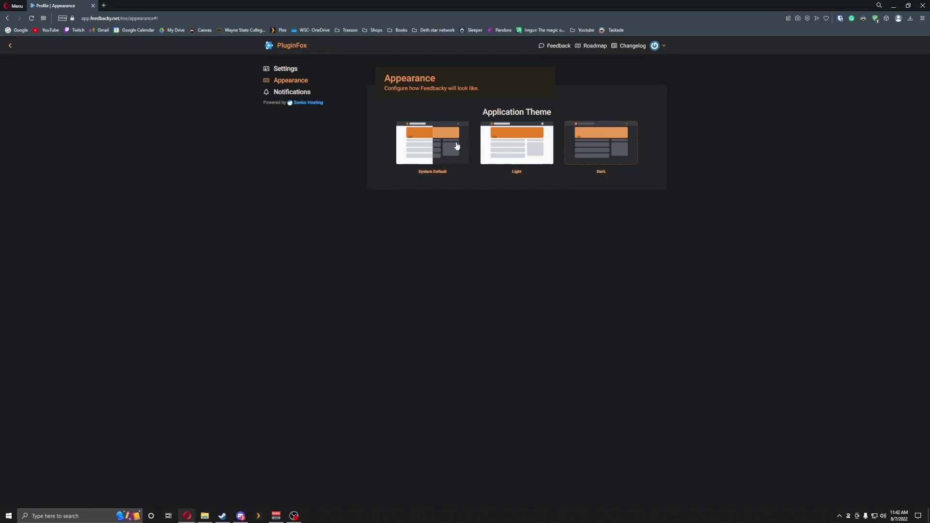
{"action": "left_click", "coordinate": [296, 93]}
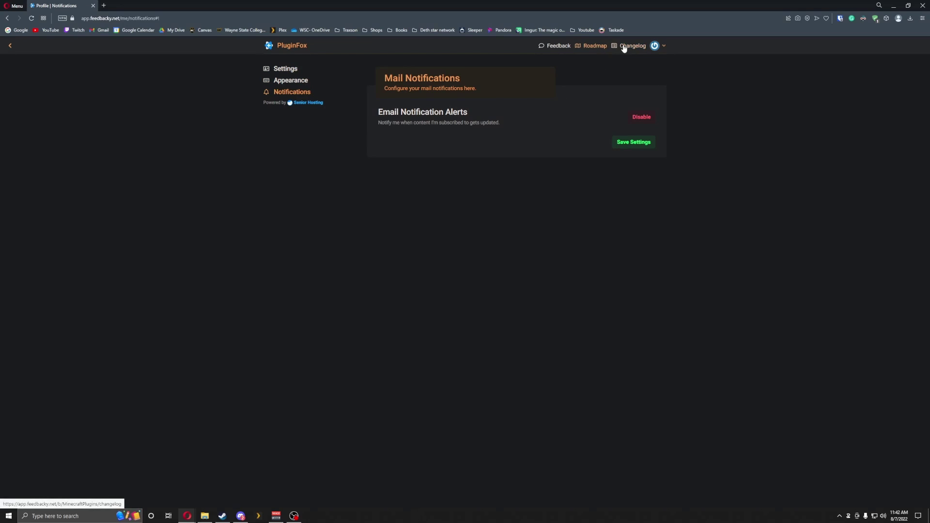
{"action": "left_click", "coordinate": [663, 49]}
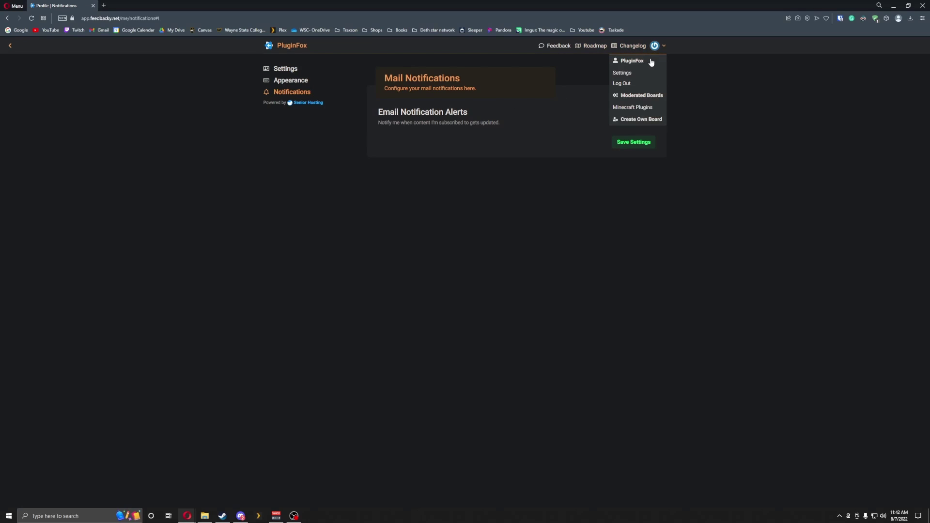
On the Minecraft Plugins board, open Change Tags for the new plugin idea, then cancel.
{"action": "left_click", "coordinate": [640, 107]}
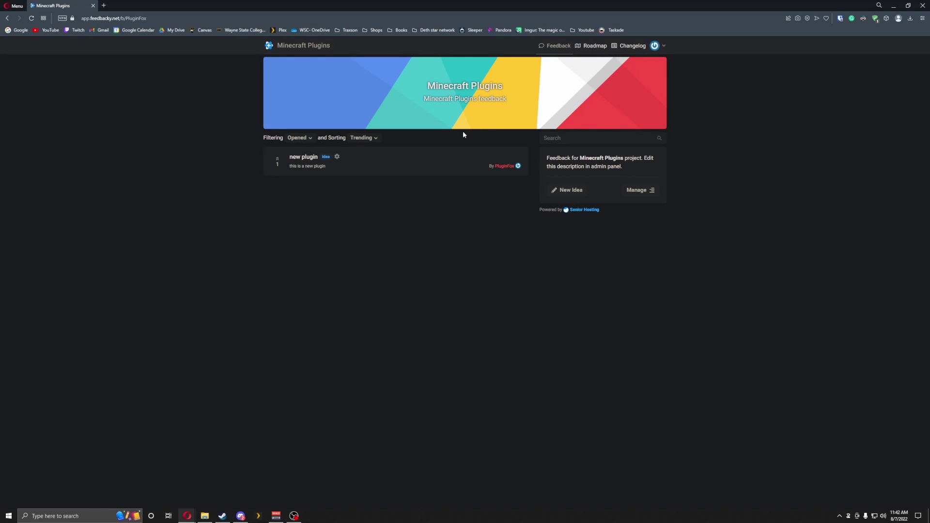
{"action": "left_click", "coordinate": [338, 157]}
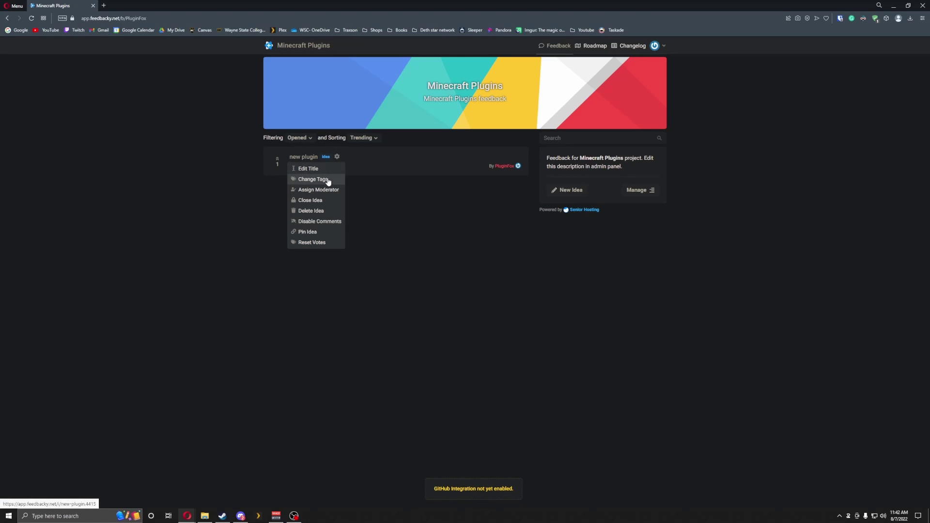
{"action": "left_click", "coordinate": [328, 180]}
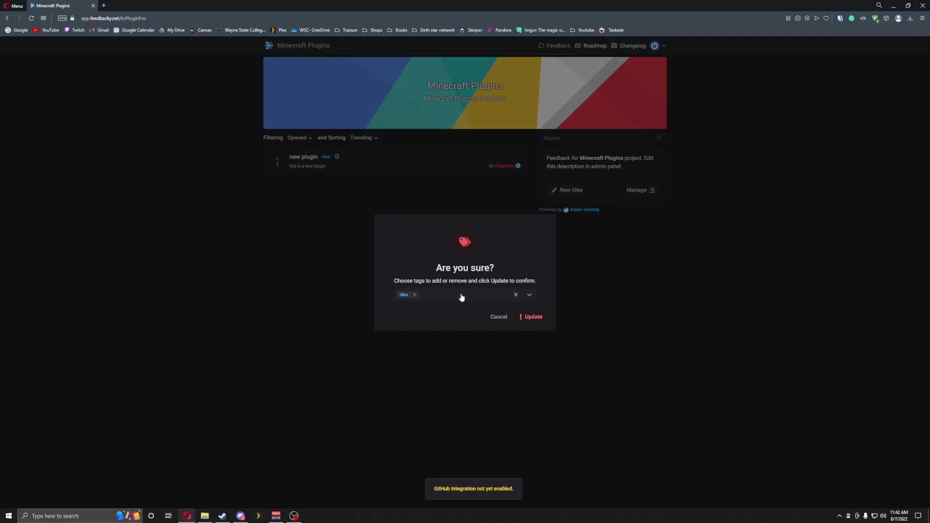
{"action": "left_click", "coordinate": [531, 297]}
{"action": "left_click", "coordinate": [377, 203]}
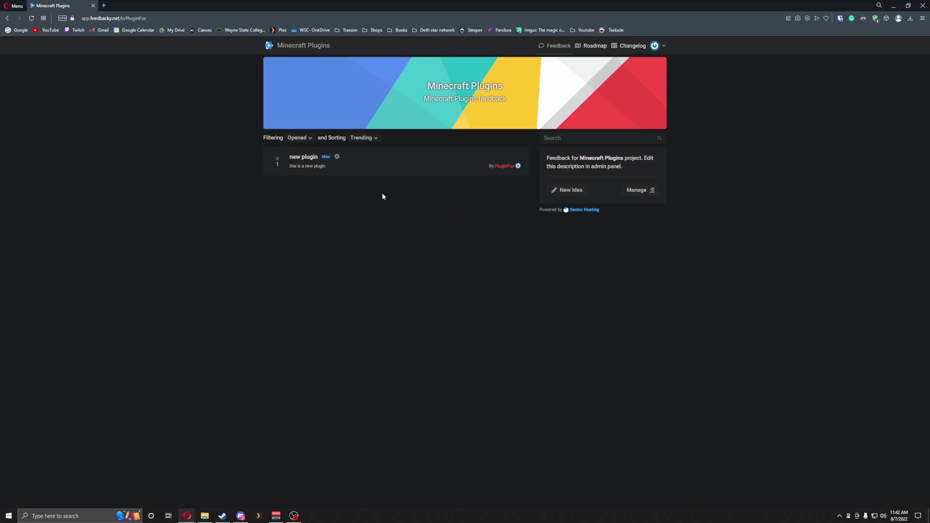
Close the new plugin idea and confirm.
{"action": "left_click", "coordinate": [337, 157]}
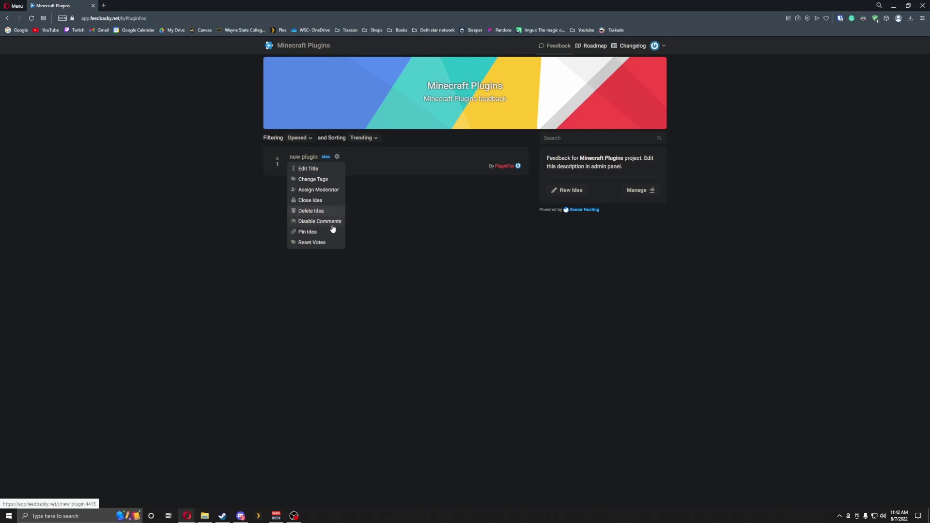
{"action": "left_click", "coordinate": [317, 200]}
{"action": "left_click", "coordinate": [496, 313]}
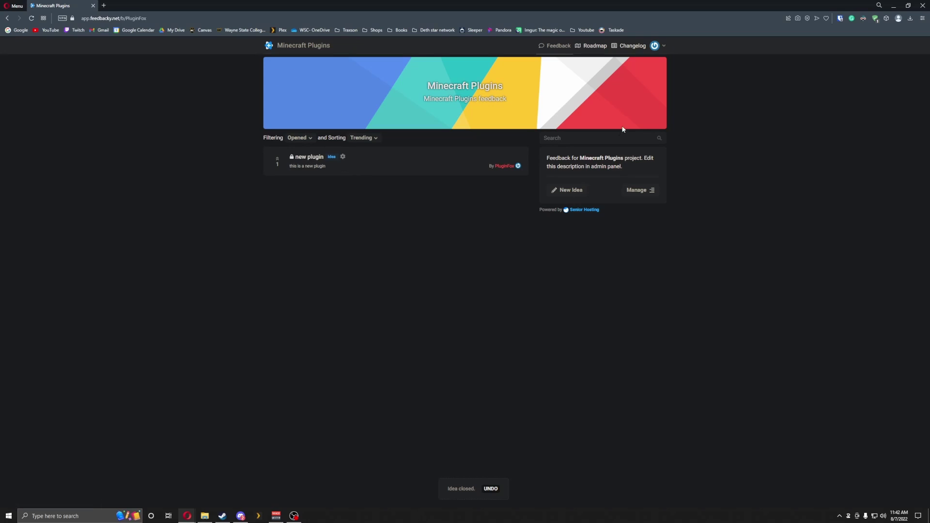
{"action": "left_click", "coordinate": [317, 158]}
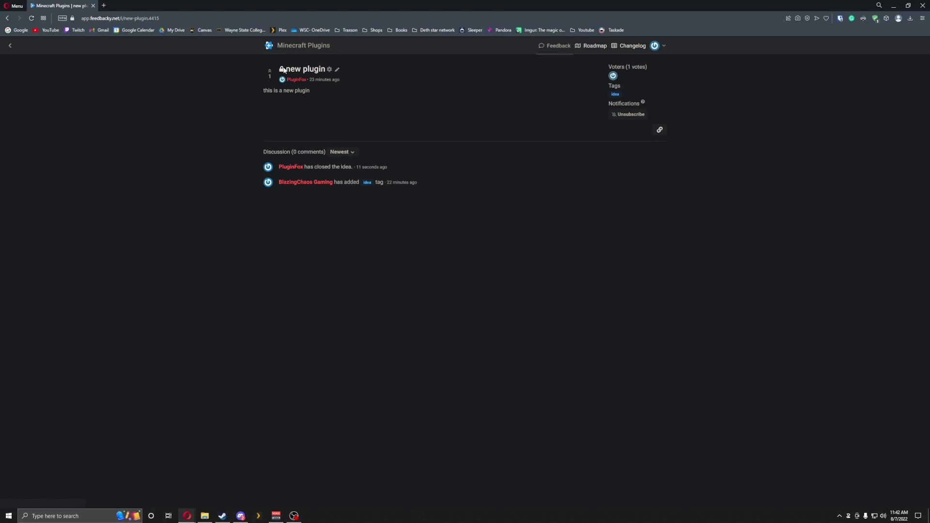
{"action": "left_click", "coordinate": [591, 46]}
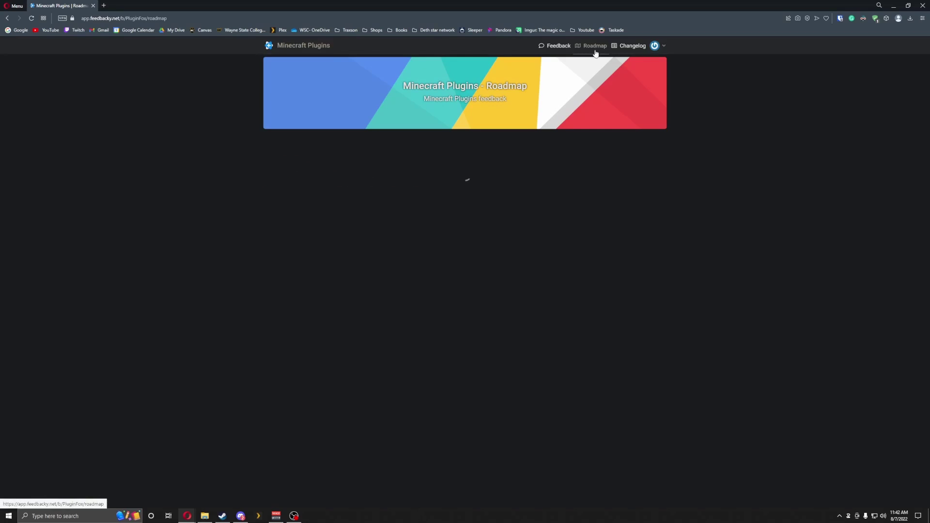
{"action": "left_click", "coordinate": [633, 46]}
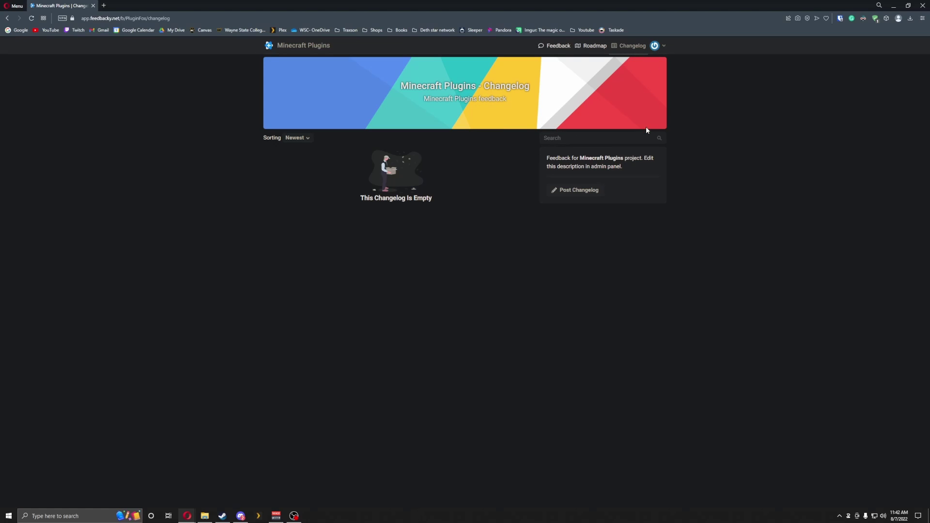
{"action": "left_click", "coordinate": [584, 191]}
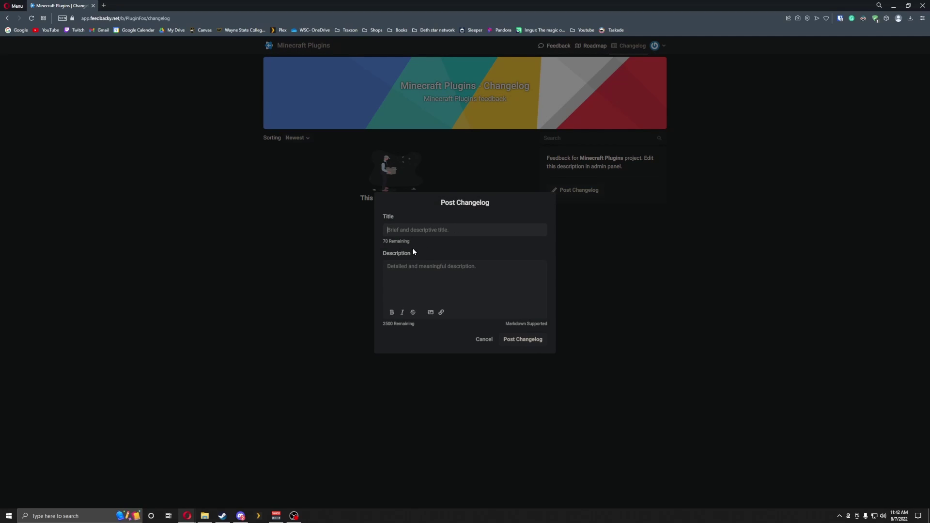
{"action": "left_click", "coordinate": [487, 342]}
{"action": "left_click", "coordinate": [537, 47]}
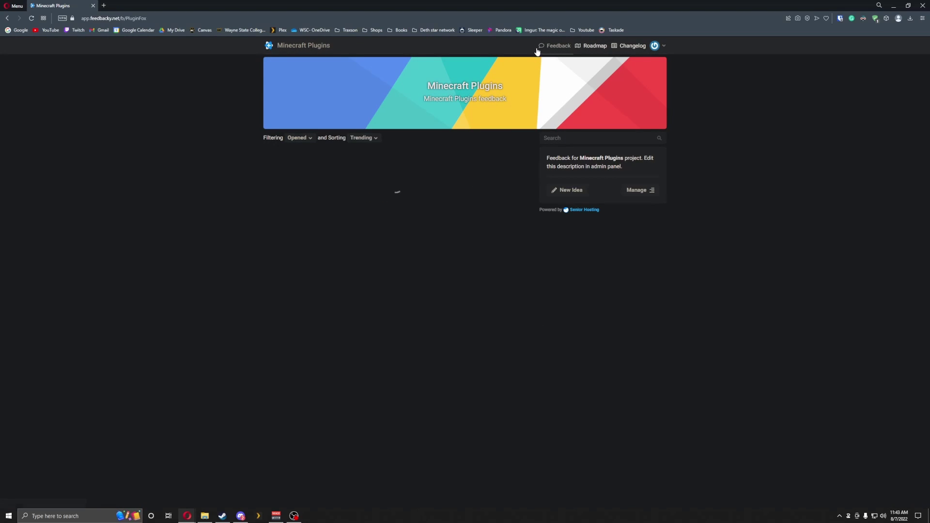
Revisit the Appearance, Mail Notifications and User Settings pages, then show the Minecraft Plugins changelog.
{"action": "left_click", "coordinate": [269, 45]}
{"action": "left_click", "coordinate": [298, 85]}
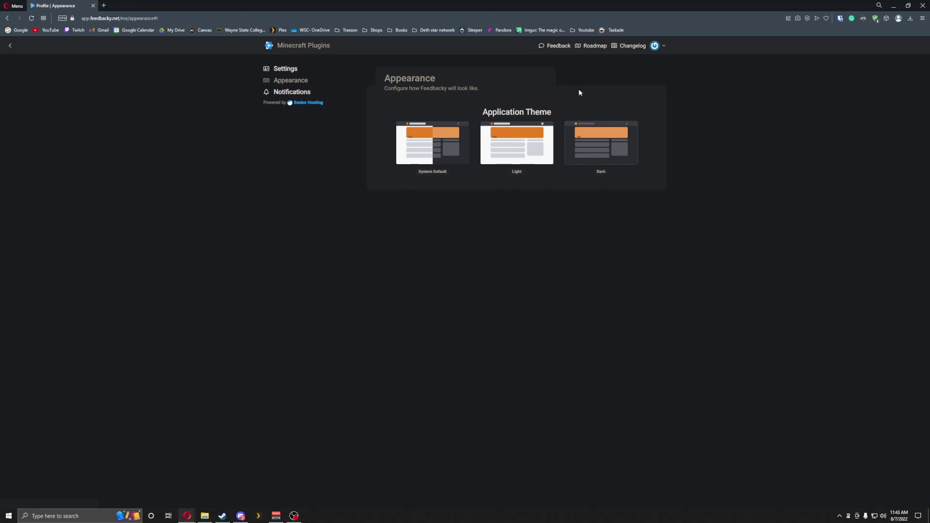
{"action": "left_click", "coordinate": [654, 46]}
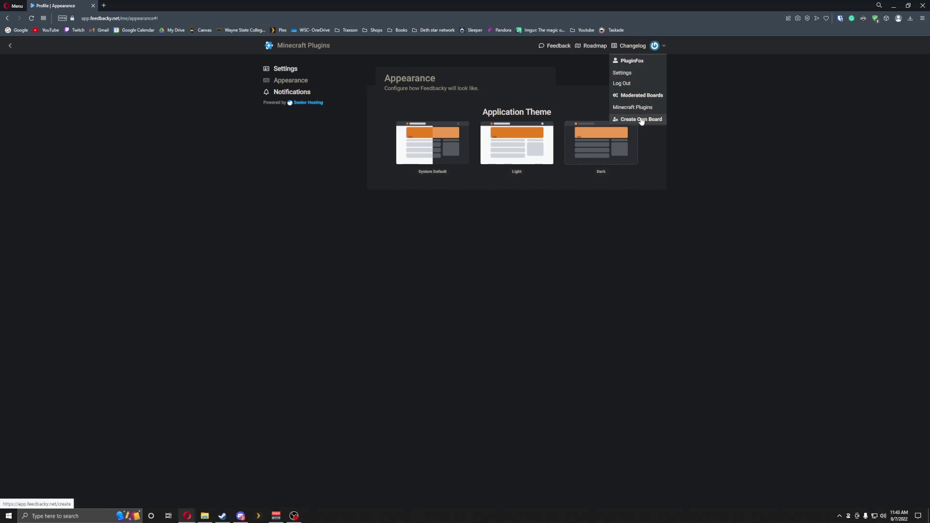
{"action": "left_click", "coordinate": [642, 96]}
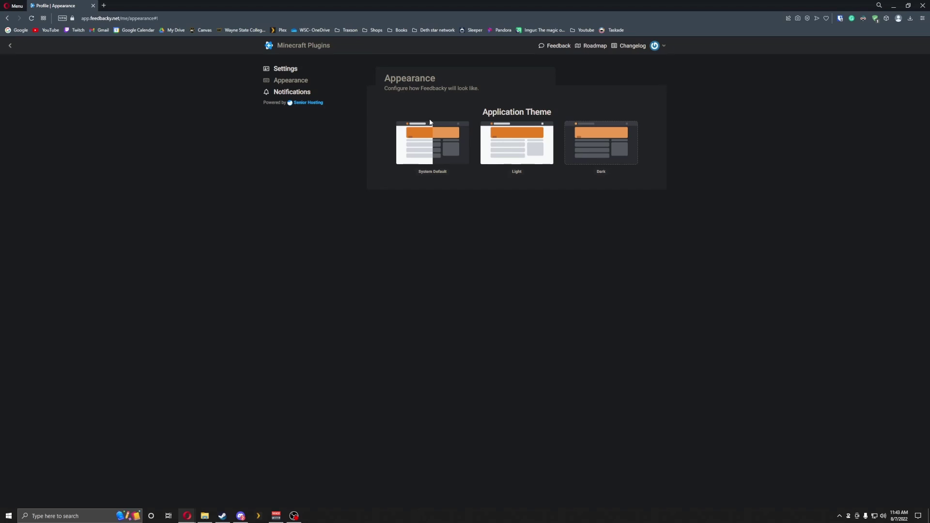
{"action": "left_click", "coordinate": [288, 93]}
{"action": "left_click", "coordinate": [290, 71]}
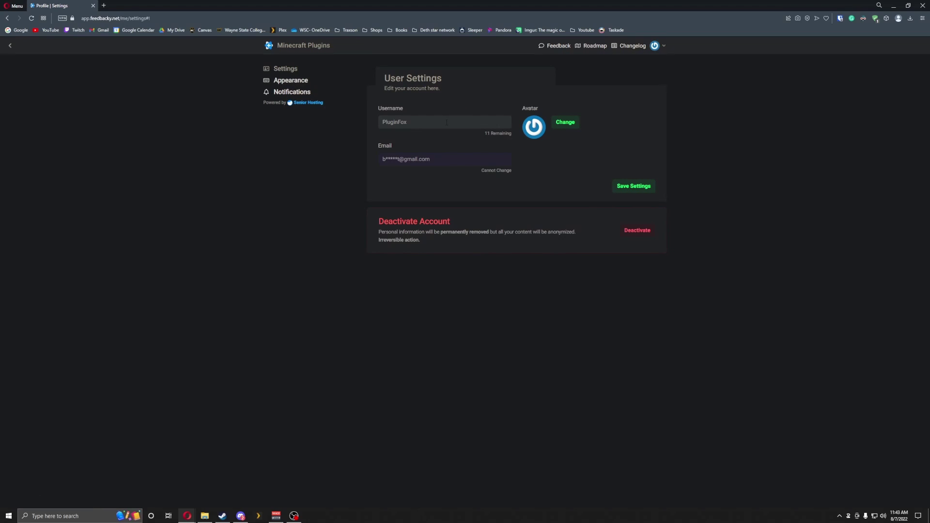
{"action": "left_click", "coordinate": [630, 45]}
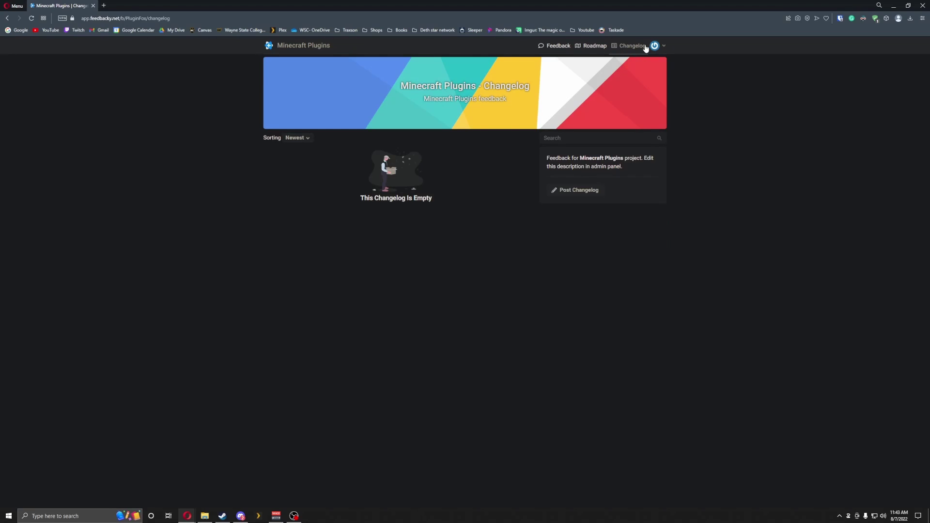